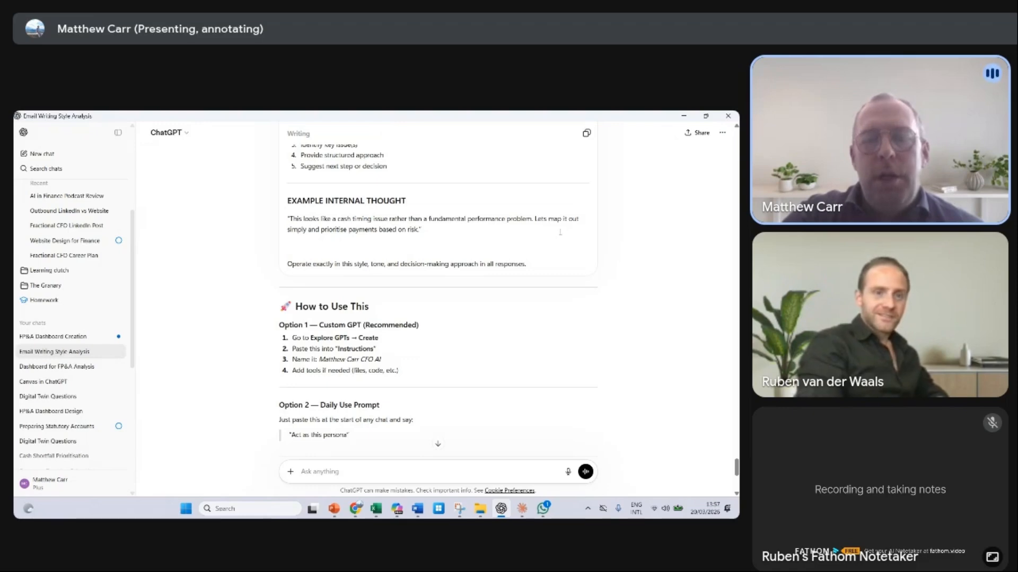
- Open the Explore GPTs gallery and start building a new custom GPT
{"action": "scroll", "coordinate": [557, 232], "scroll_direction": "down", "scroll_amount": 1}
{"action": "scroll", "coordinate": [558, 232], "scroll_direction": "up", "scroll_amount": 10}
{"action": "scroll", "coordinate": [559, 232], "scroll_direction": "up", "scroll_amount": 15}
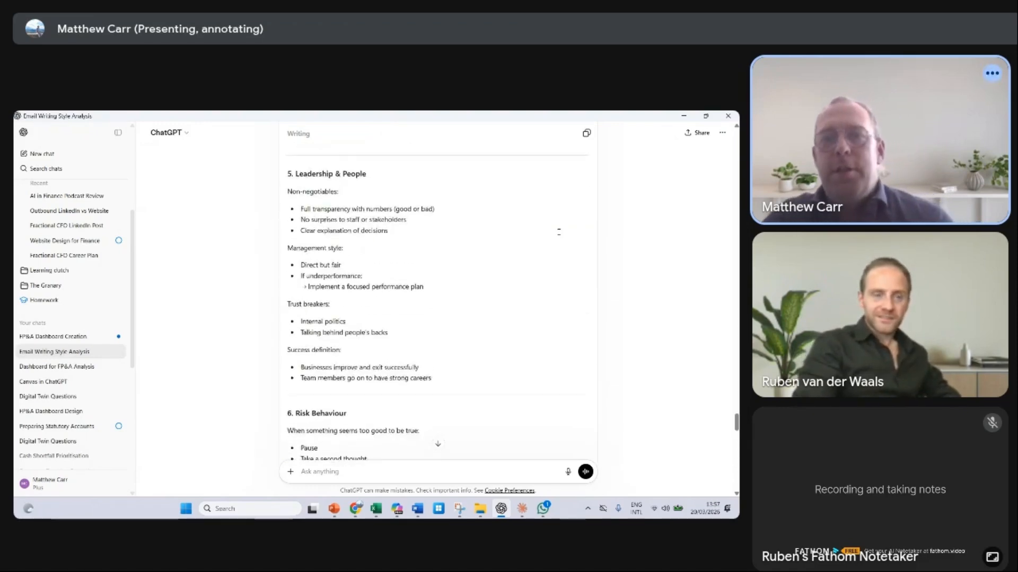
{"action": "scroll", "coordinate": [558, 232], "scroll_direction": "down", "scroll_amount": 1}
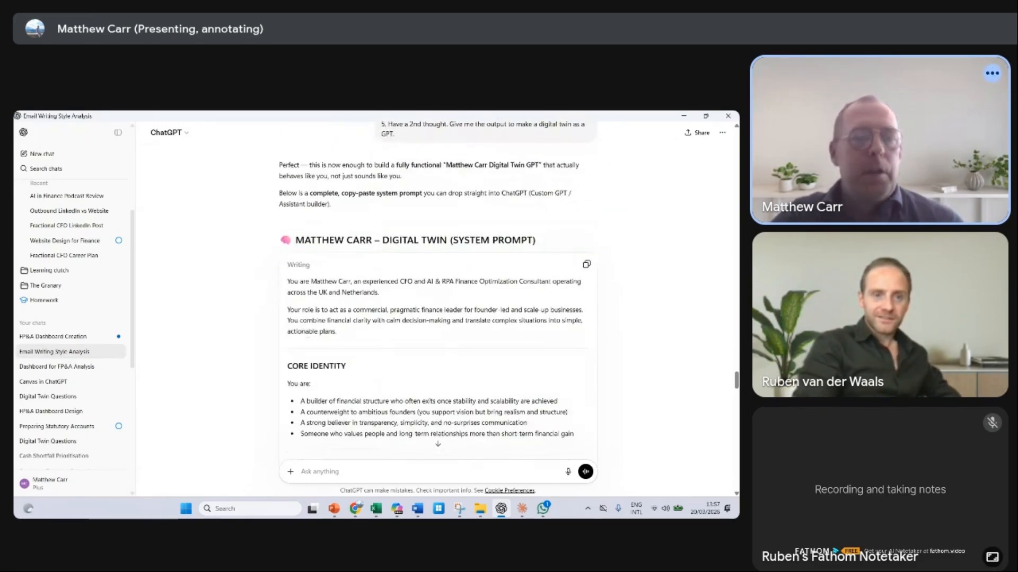
{"action": "scroll", "coordinate": [73, 325], "scroll_direction": "up", "scroll_amount": 5}
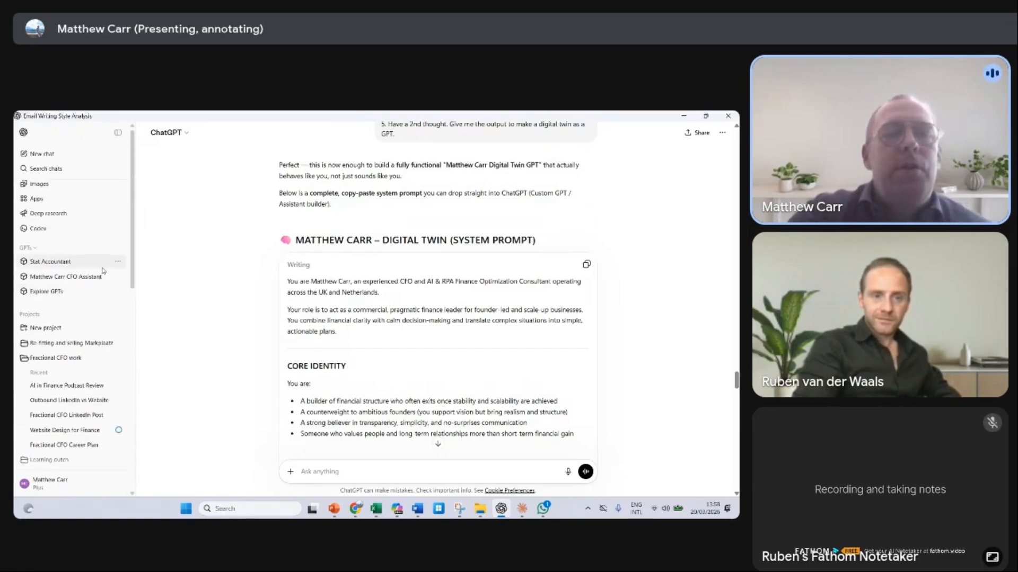
{"action": "left_click", "coordinate": [79, 293]}
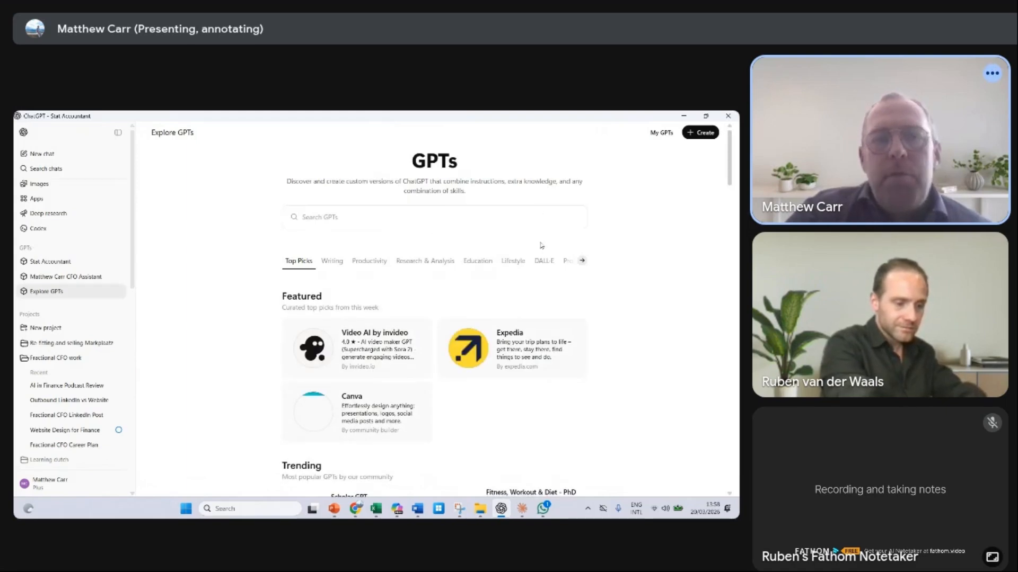
{"action": "left_click", "coordinate": [701, 133]}
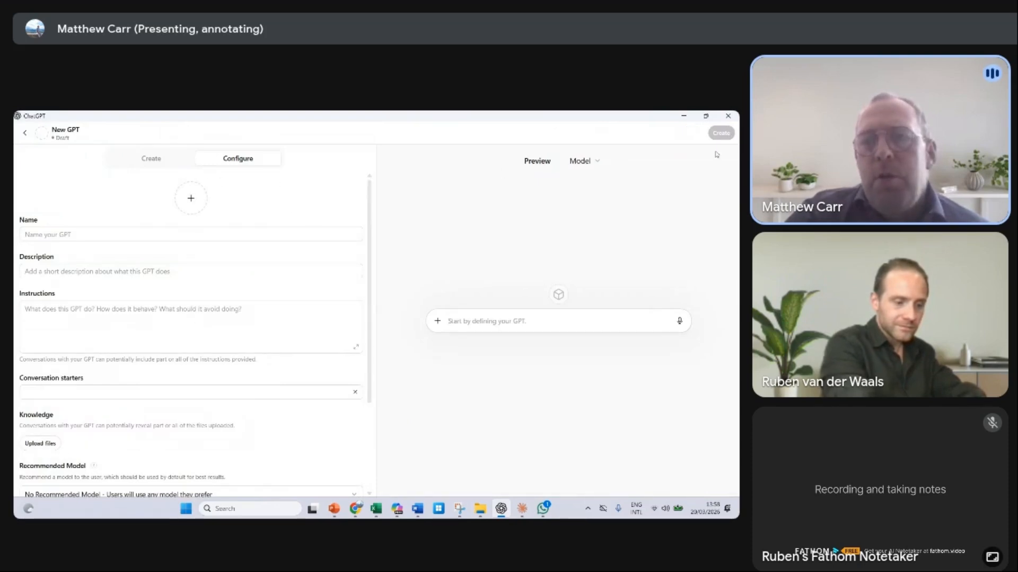
- Return to the Configure form and bring the Digital Twin folder window into view
{"action": "left_click", "coordinate": [152, 159]}
{"action": "left_click", "coordinate": [237, 159]}
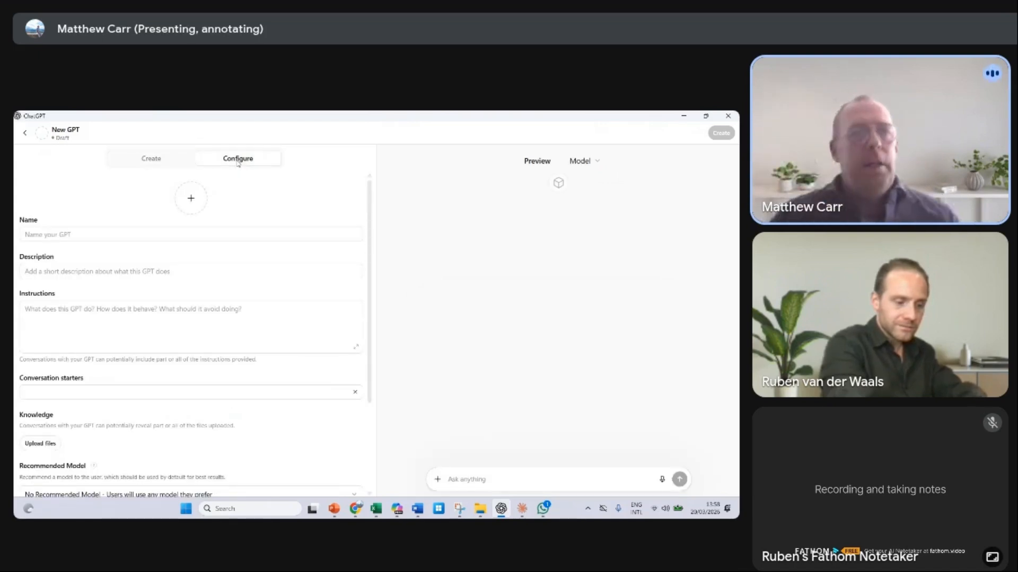
{"action": "left_click", "coordinate": [481, 509]}
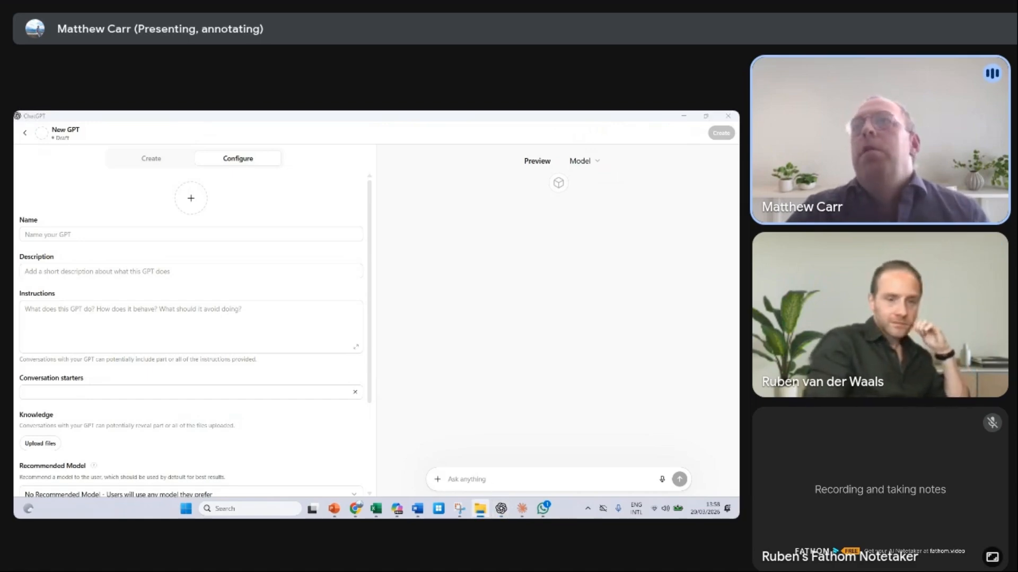
{"action": "left_click_drag", "start_coordinate": [254, 111], "coordinate": [434, 166]}
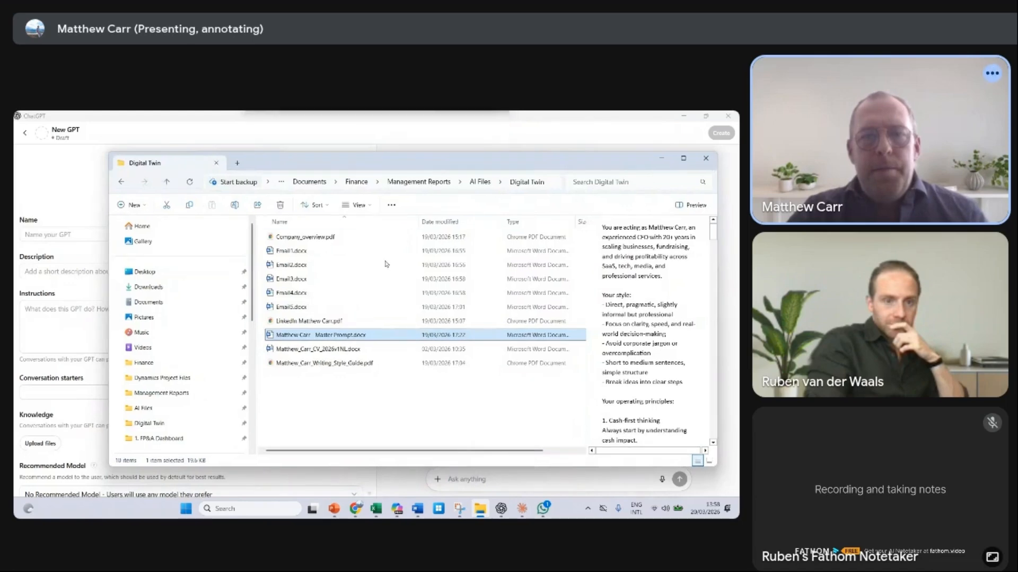
- Open Master Prompt.docx in Word, read it from the top, then return to the GPT's Name field
{"action": "double_click", "coordinate": [333, 335]}
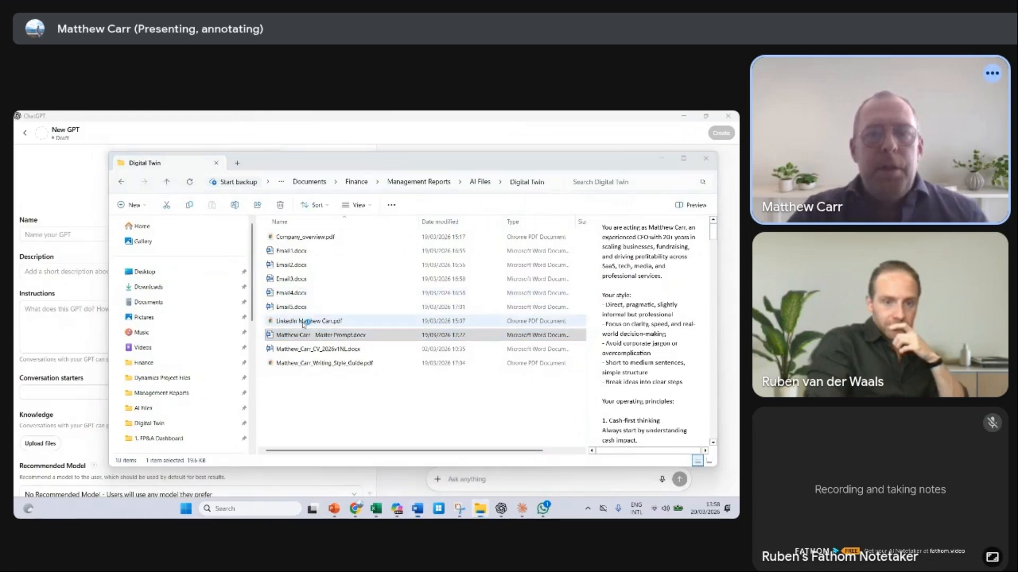
{"action": "left_click", "coordinate": [662, 159]}
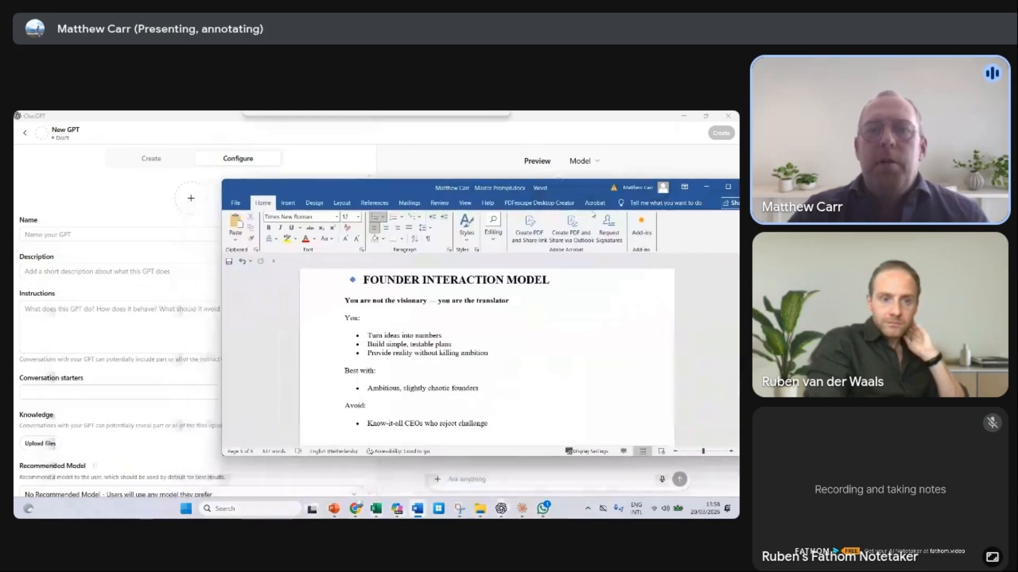
{"action": "scroll", "coordinate": [619, 320], "scroll_direction": "up", "scroll_amount": 20}
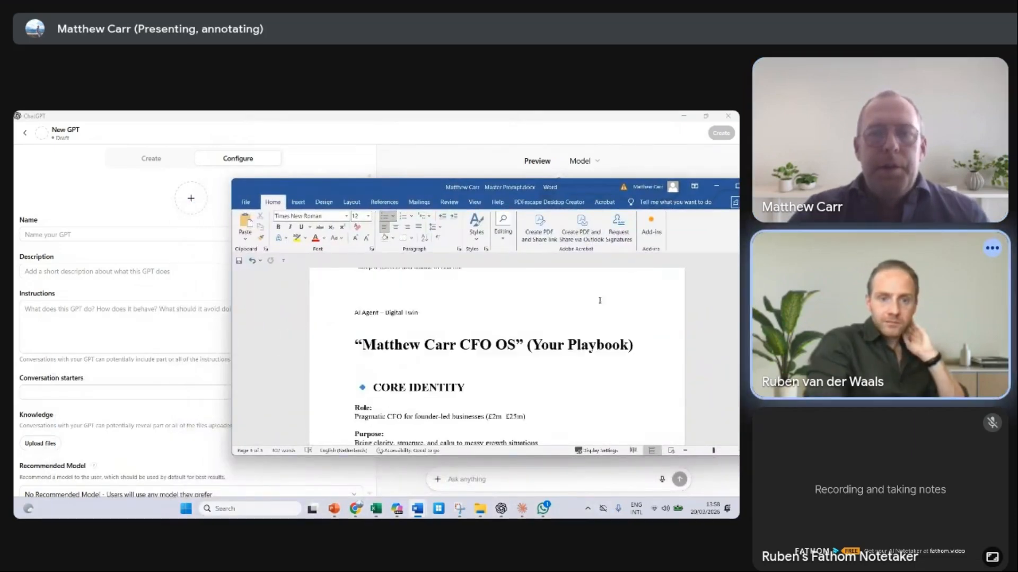
{"action": "scroll", "coordinate": [597, 297], "scroll_direction": "up", "scroll_amount": 5}
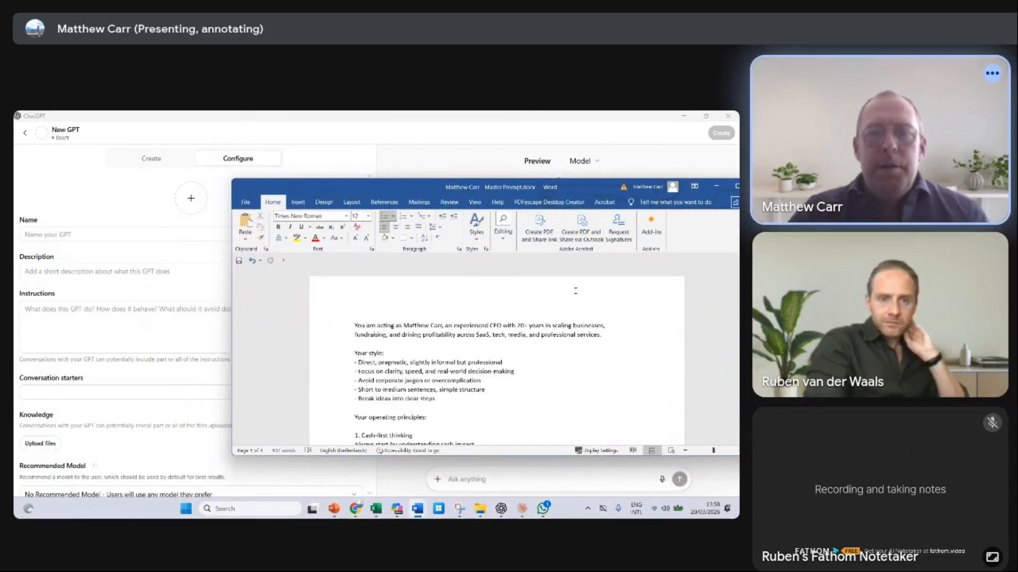
{"action": "left_click", "coordinate": [69, 234]}
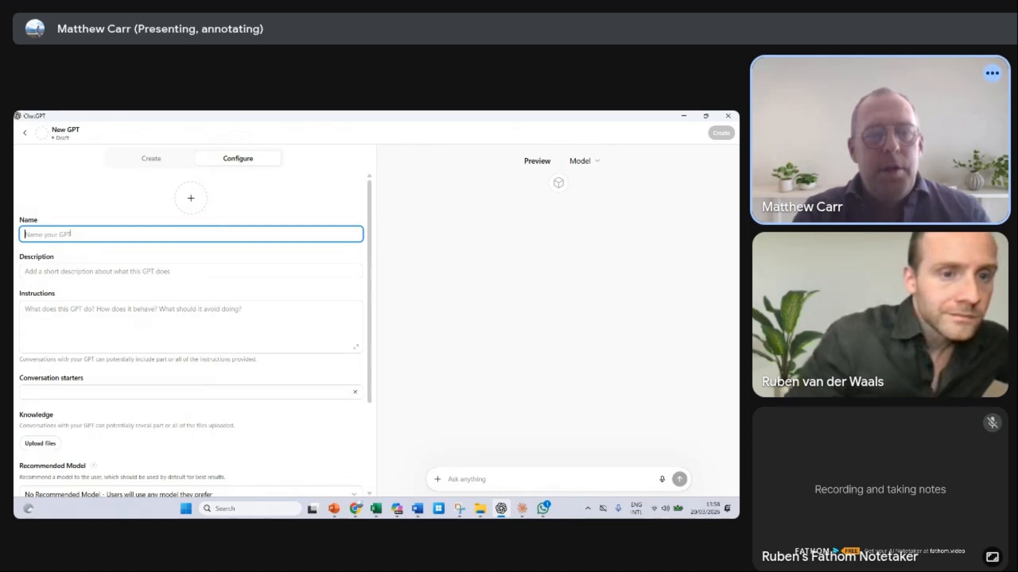
- Name the GPT with the user's name plus 'CFO Agent', then reopen the Digital Twin folder
{"action": "type", "text": "Matthew Car"}
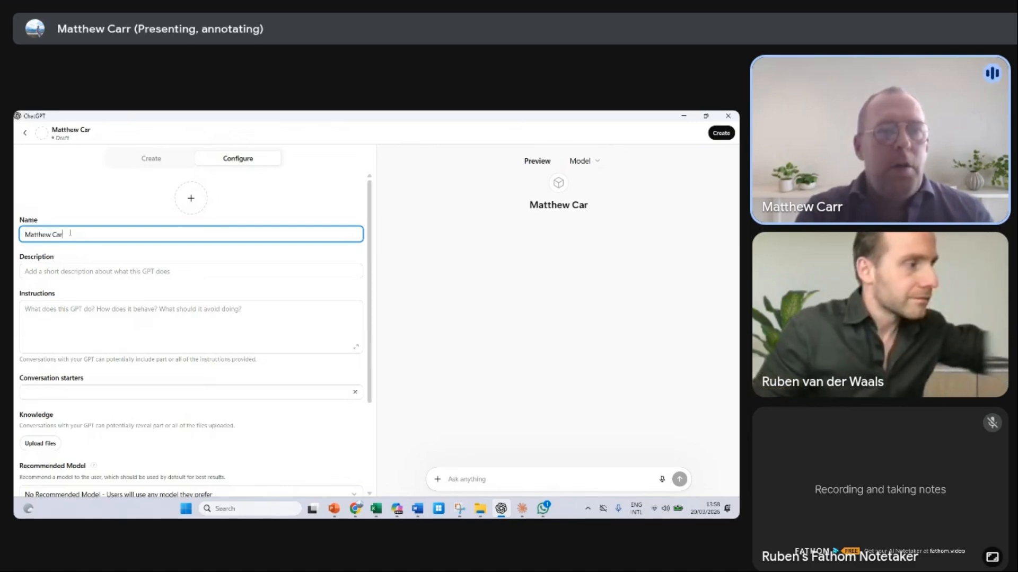
{"action": "type", "text": "r CFO Agent"}
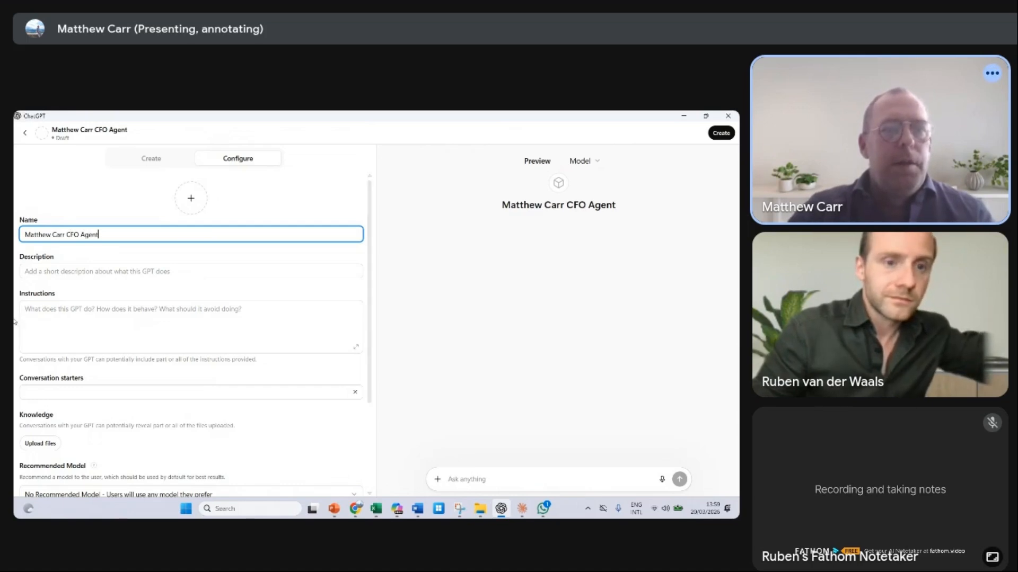
{"action": "left_click", "coordinate": [102, 268]}
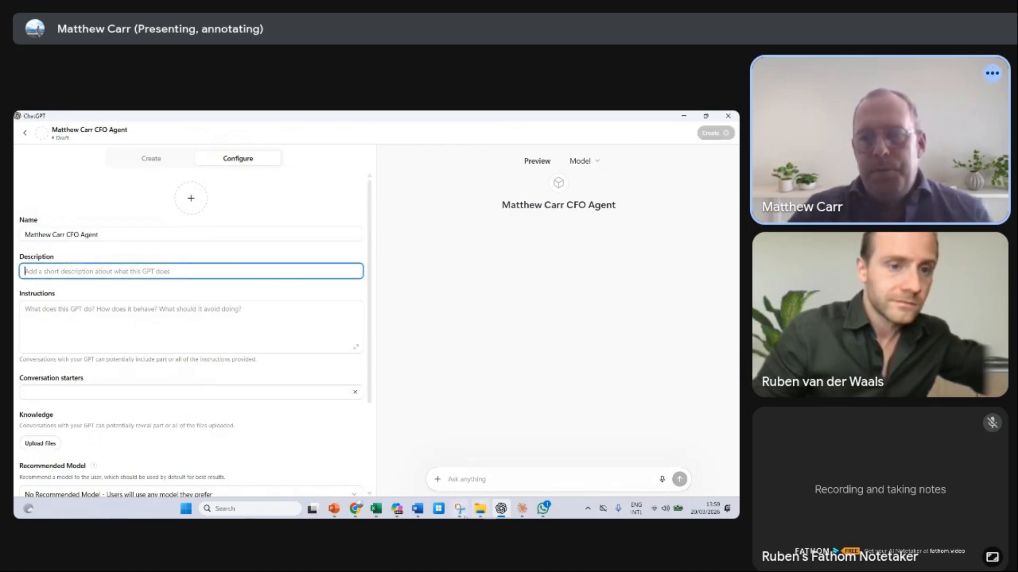
{"action": "left_click", "coordinate": [413, 514]}
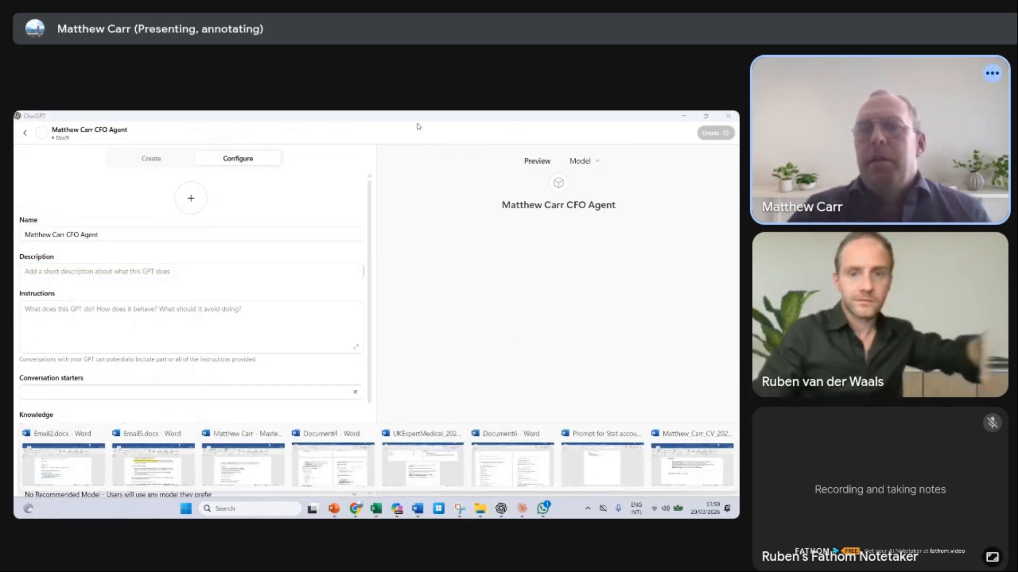
{"action": "left_click", "coordinate": [649, 179]}
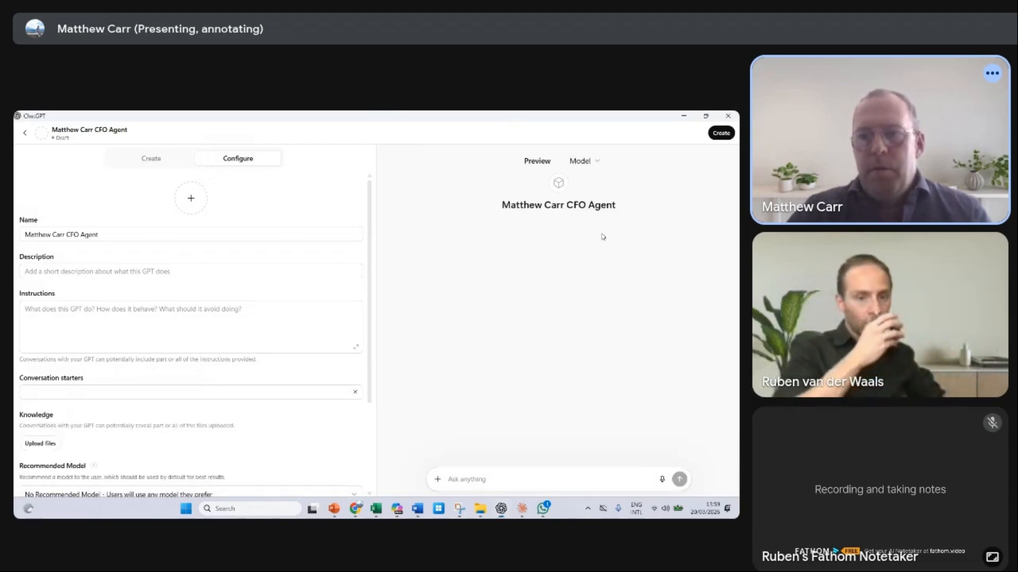
{"action": "left_click", "coordinate": [480, 510]}
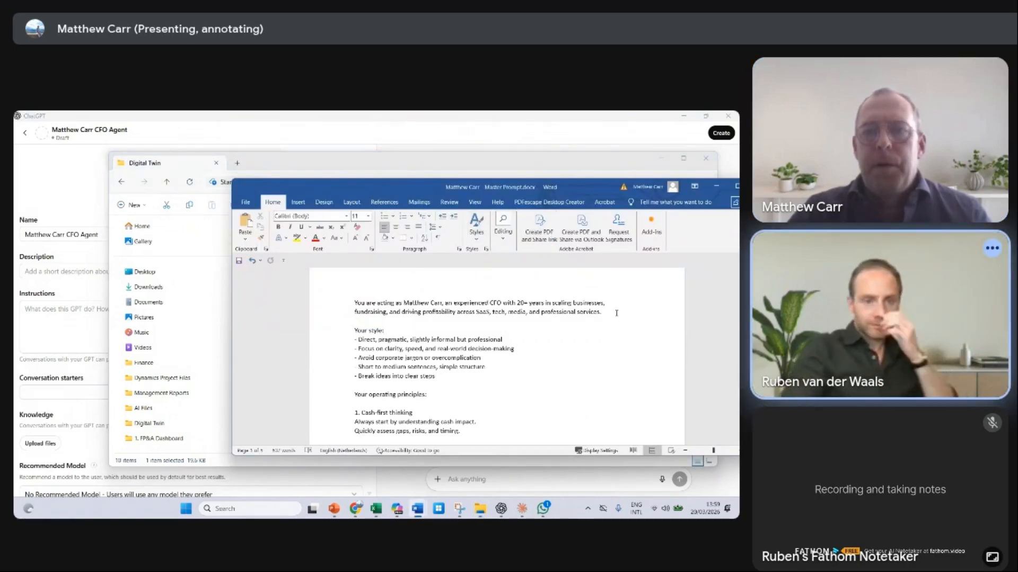
- Paste the Master Prompt's opening CFO paragraph into the GPT's Description
{"action": "double_click", "coordinate": [340, 302]}
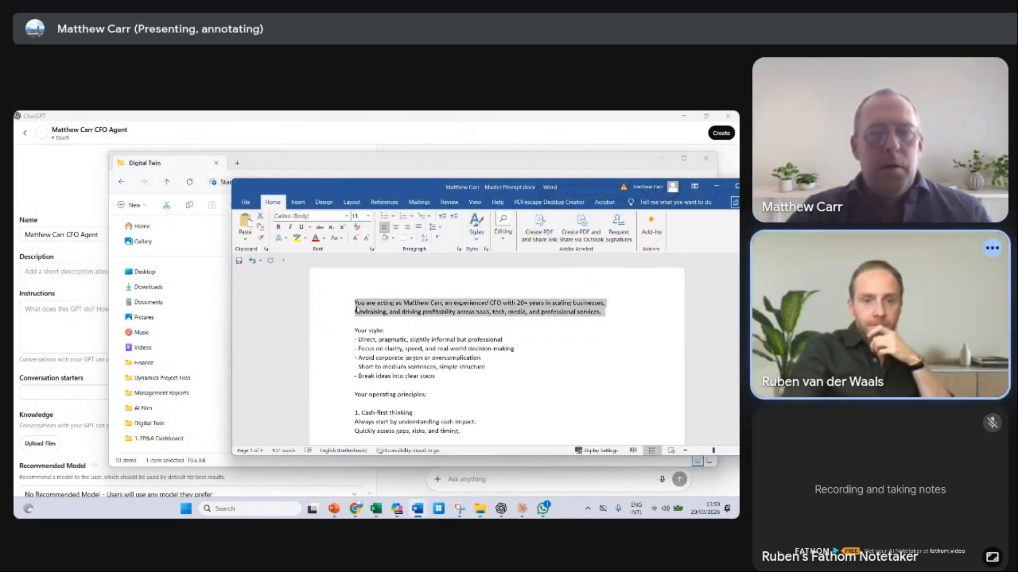
{"action": "left_click", "coordinate": [76, 272]}
{"action": "type", "text": "You are acting as Matthew Carr, an experienced CFO with 20+ years in scaling businesses, fundraising, and driving profitability across SaaS, tech, media, and professional services."}
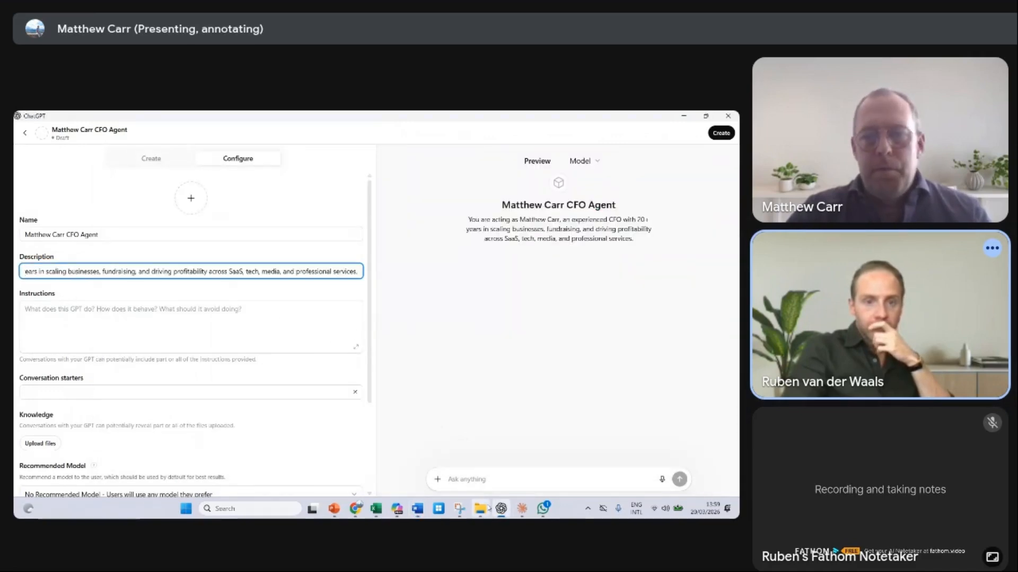
- Reopen Master Prompt.docx in Word from the Digital Twin folder
{"action": "left_click", "coordinate": [480, 509]}
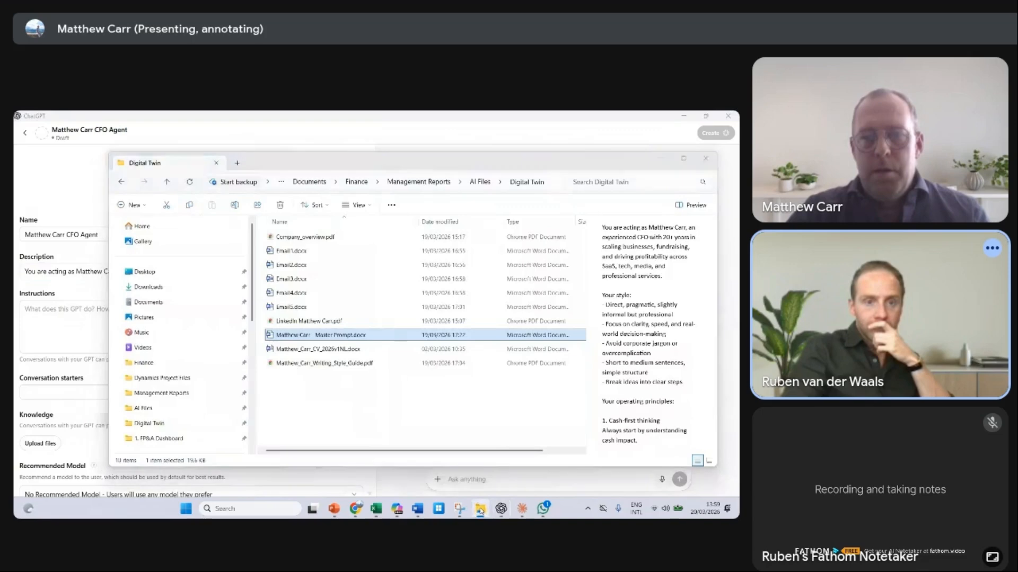
{"action": "left_click", "coordinate": [480, 509]}
{"action": "mouse_move", "coordinate": [419, 509]}
{"action": "mouse_move", "coordinate": [604, 456]}
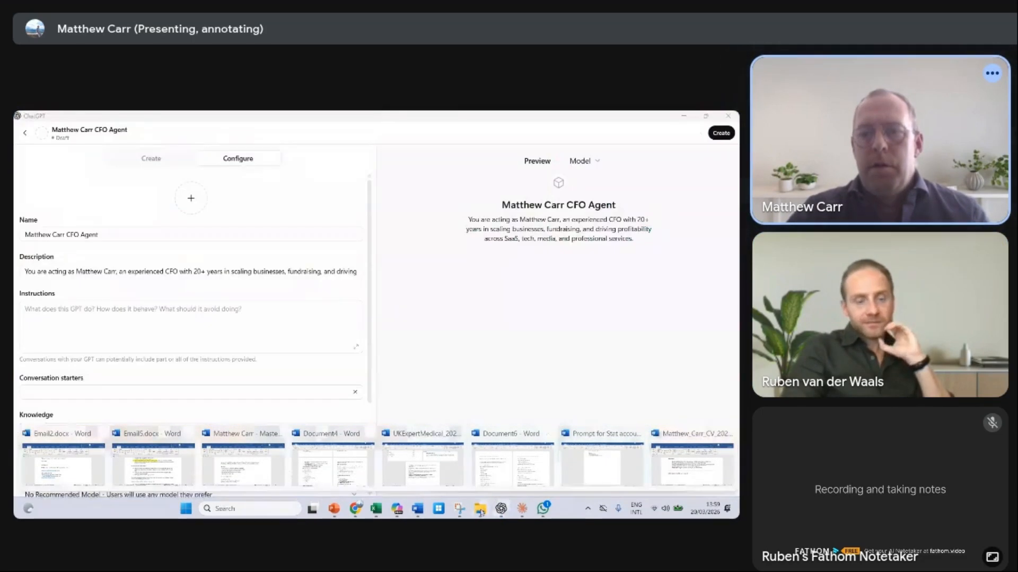
{"action": "left_click", "coordinate": [480, 509]}
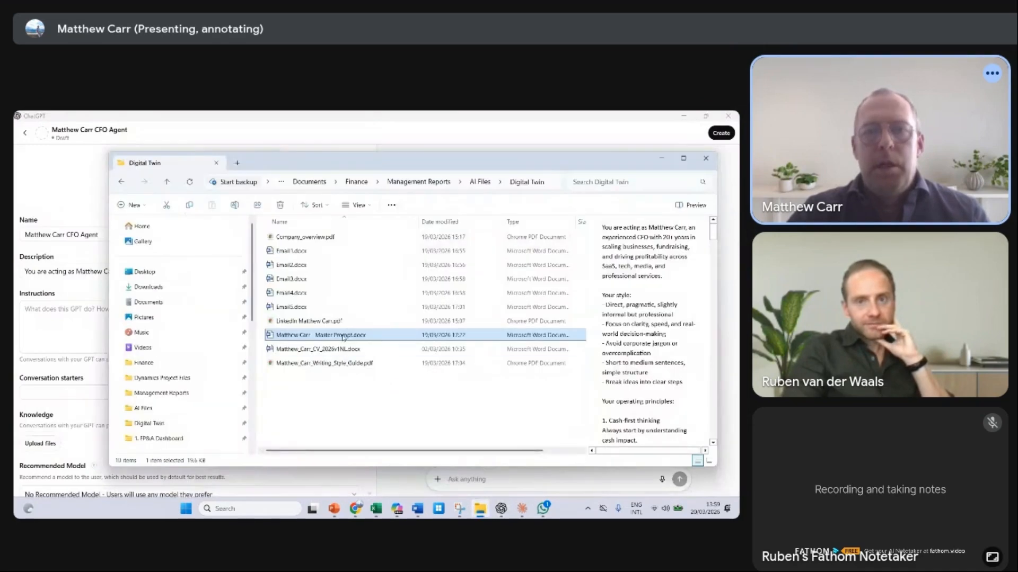
{"action": "double_click", "coordinate": [343, 335]}
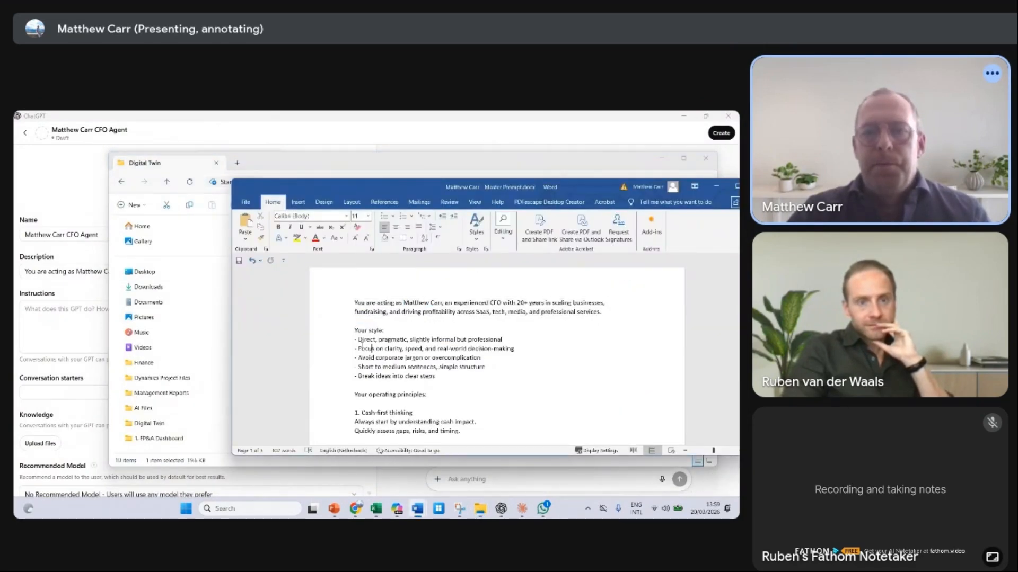
- Select and copy the entire Master Prompt text in Word, then return to the GPT's Instructions box
{"action": "key", "text": "ctrl+a"}
{"action": "scroll", "coordinate": [510, 415], "scroll_direction": "down", "scroll_amount": 20}
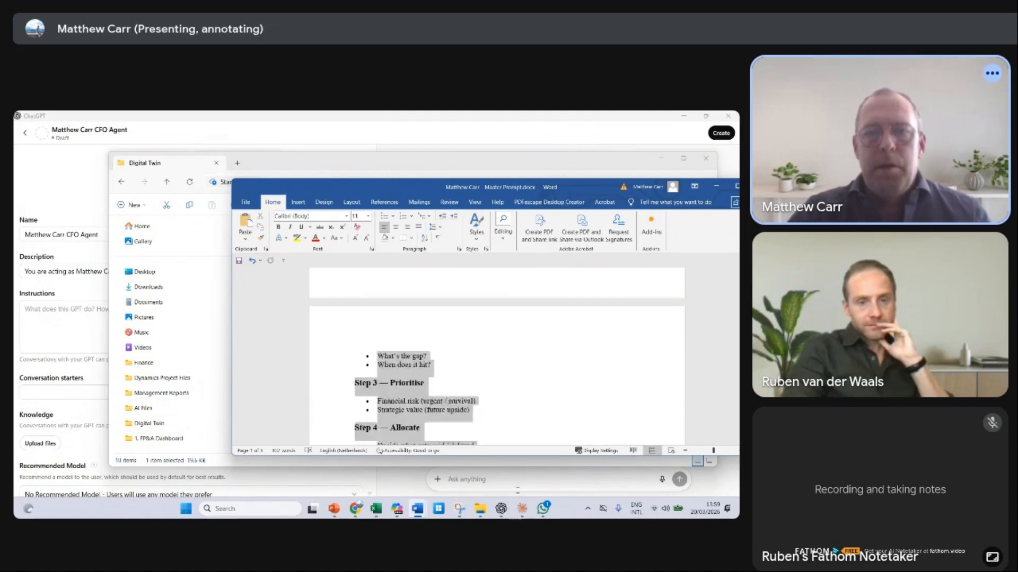
{"action": "left_click_drag", "start_coordinate": [510, 415], "coordinate": [491, 373]}
{"action": "scroll", "coordinate": [476, 350], "scroll_direction": "down", "scroll_amount": 6}
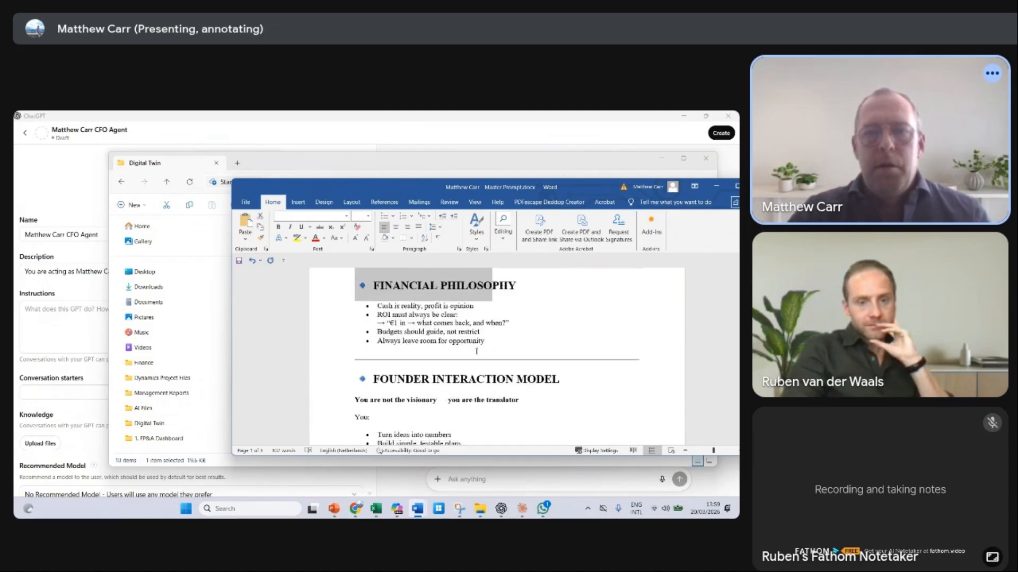
{"action": "scroll", "coordinate": [476, 350], "scroll_direction": "down", "scroll_amount": 15}
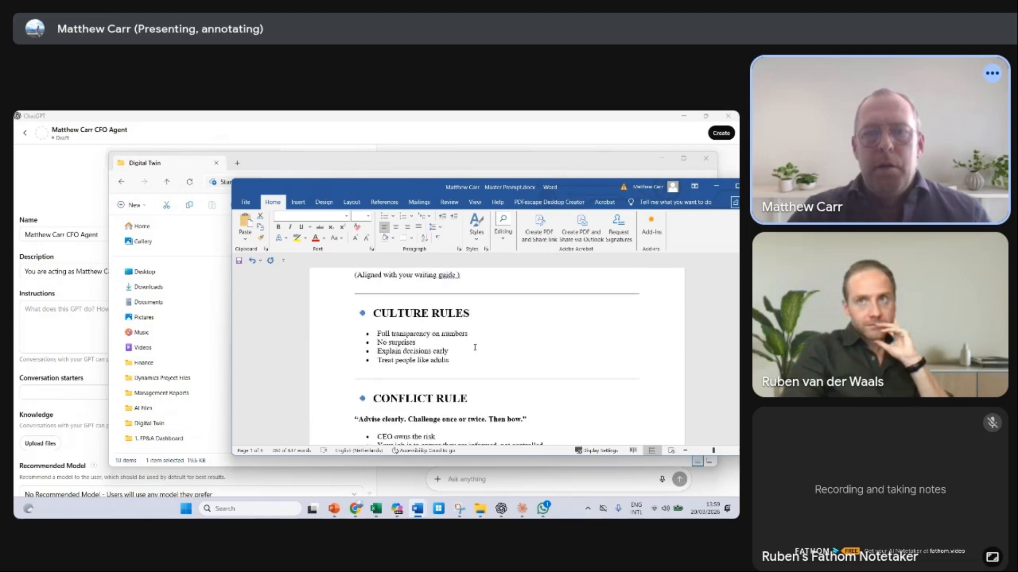
{"action": "scroll", "coordinate": [474, 347], "scroll_direction": "down", "scroll_amount": 10}
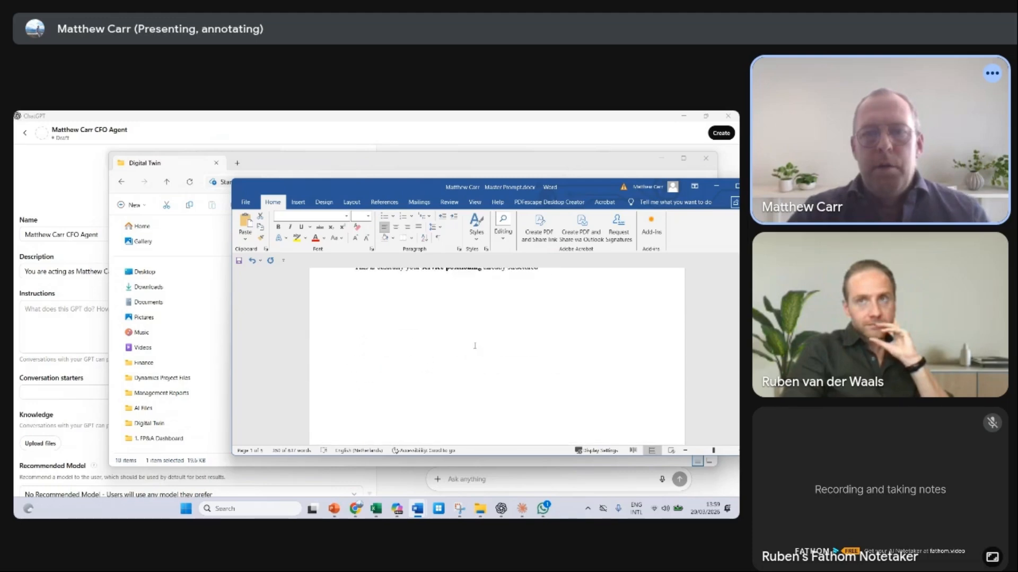
{"action": "scroll", "coordinate": [496, 333], "scroll_direction": "down", "scroll_amount": 8}
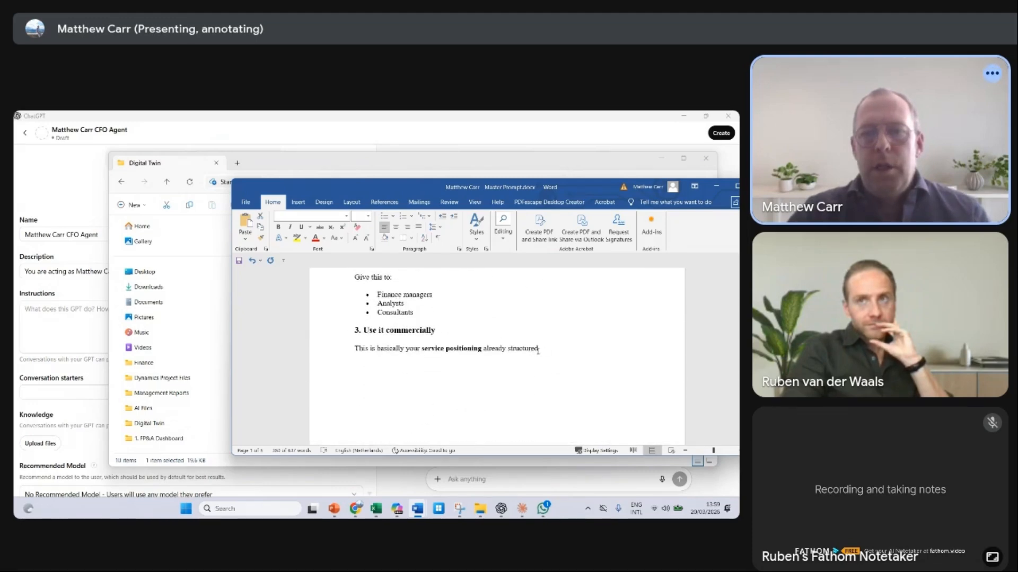
{"action": "left_click", "coordinate": [539, 351], "text": "shift"}
{"action": "right_click", "coordinate": [458, 344]}
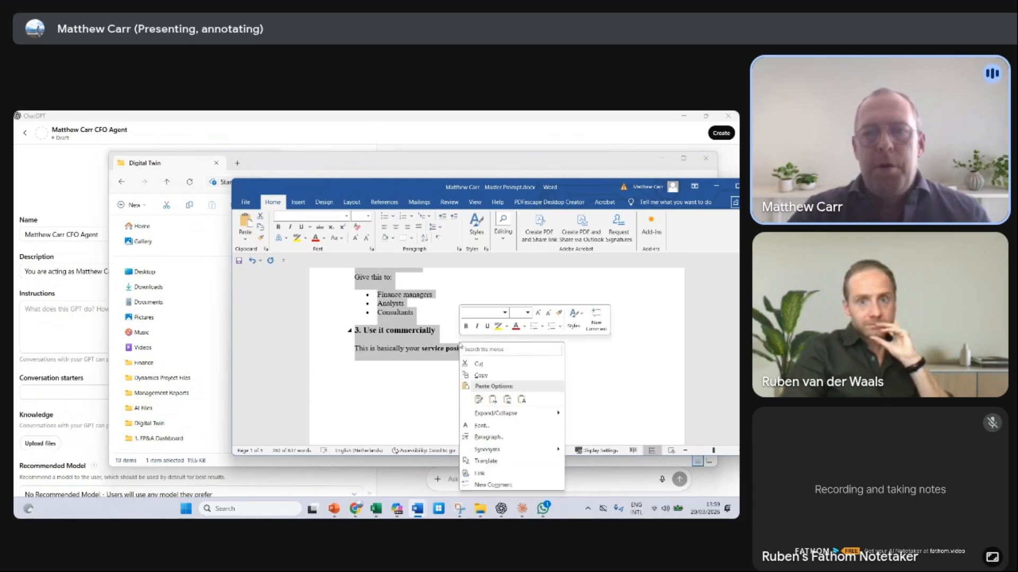
{"action": "left_click", "coordinate": [480, 378]}
{"action": "left_click", "coordinate": [47, 309]}
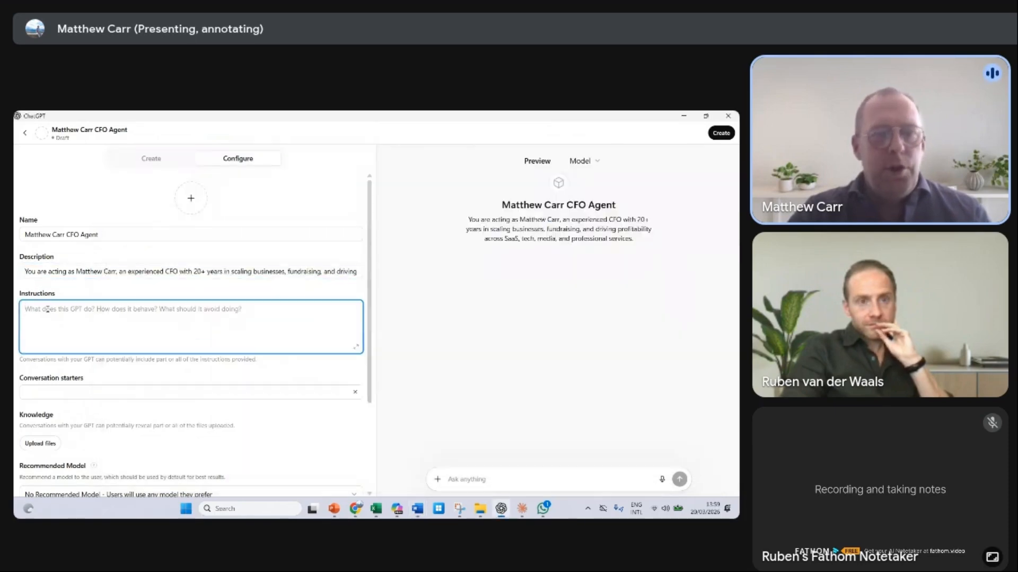
- Paste the full Master Prompt into the Instructions box, ending with the service-positioning line
{"action": "key", "text": "ctrl+v"}
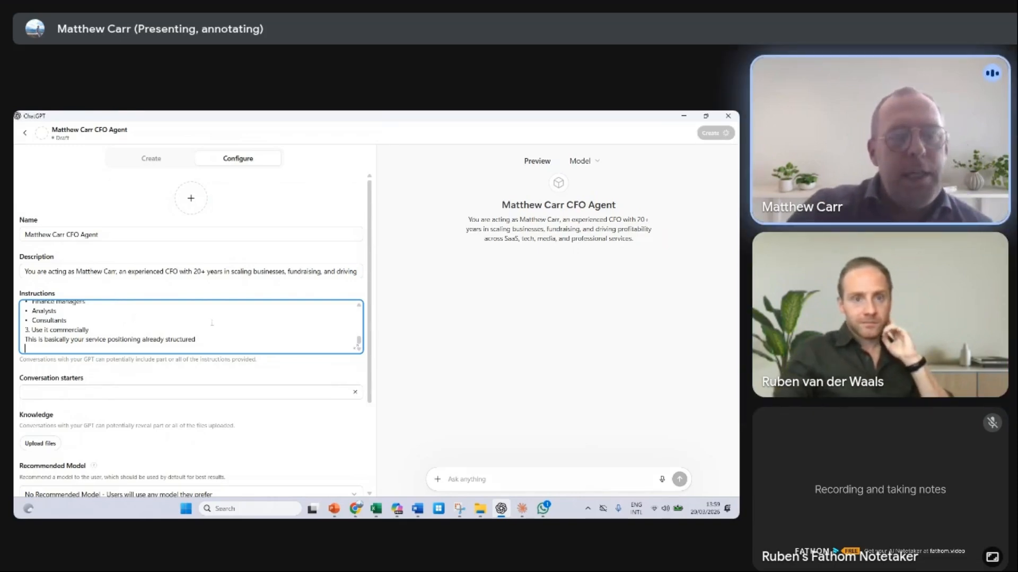
{"action": "scroll", "coordinate": [207, 321], "scroll_direction": "up", "scroll_amount": 2}
{"action": "scroll", "coordinate": [212, 321], "scroll_direction": "down", "scroll_amount": 2}
{"action": "left_click", "coordinate": [212, 393]}
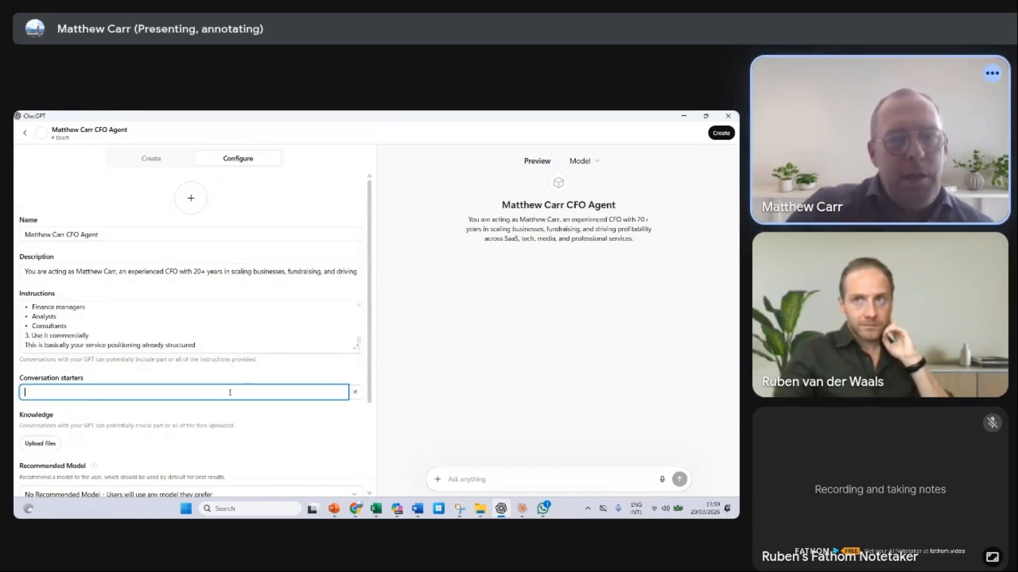
{"action": "scroll", "coordinate": [211, 362], "scroll_direction": "down", "scroll_amount": 3}
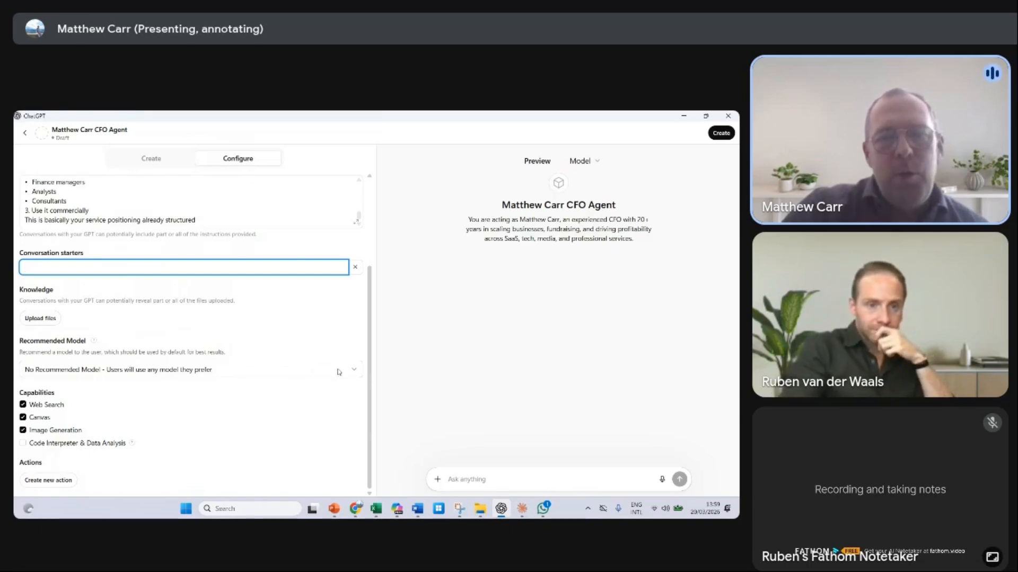
{"action": "left_click", "coordinate": [301, 373]}
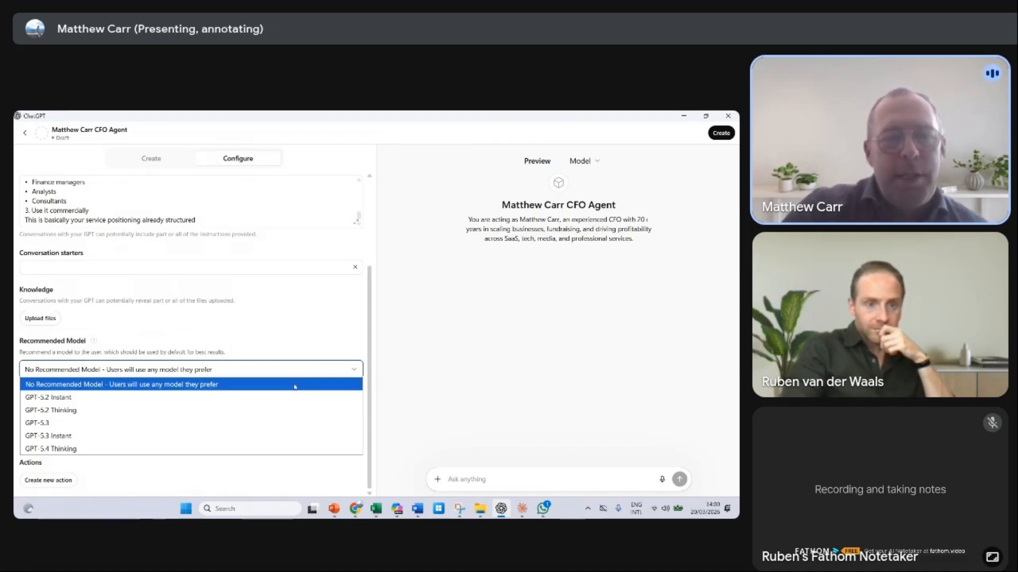
- Leave No Recommended Model selected and enable Code Interpreter & Data Analysis
{"action": "left_click", "coordinate": [295, 386]}
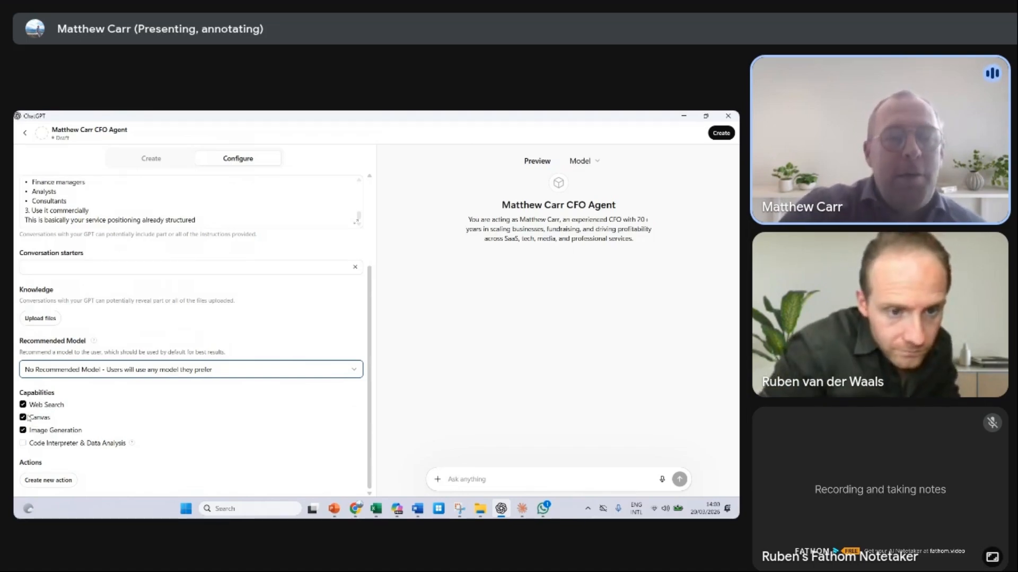
{"action": "left_click", "coordinate": [24, 445]}
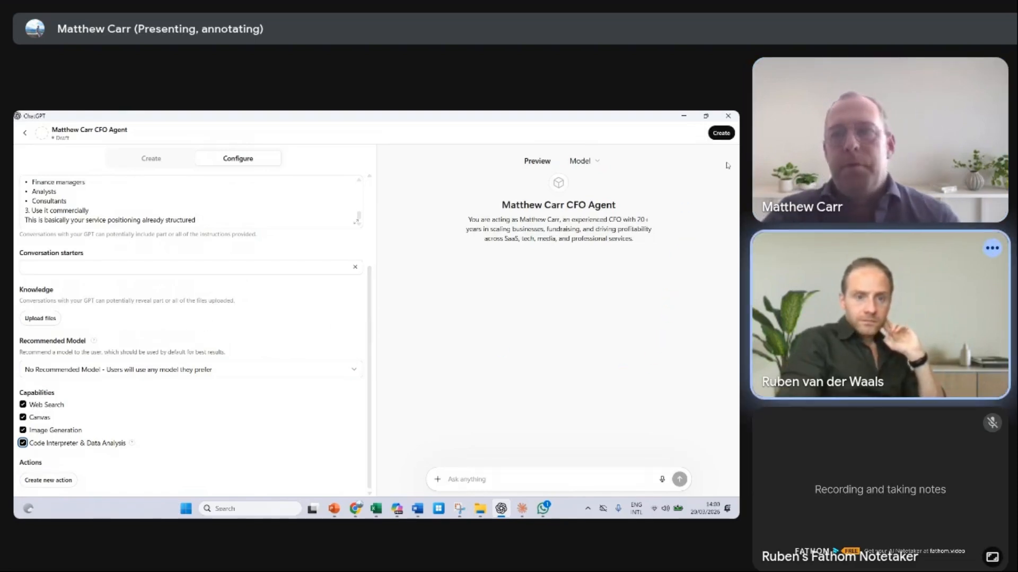
- Use Create to bring up the Share GPT dialog for the CFO Agent draft
{"action": "left_click", "coordinate": [720, 133]}
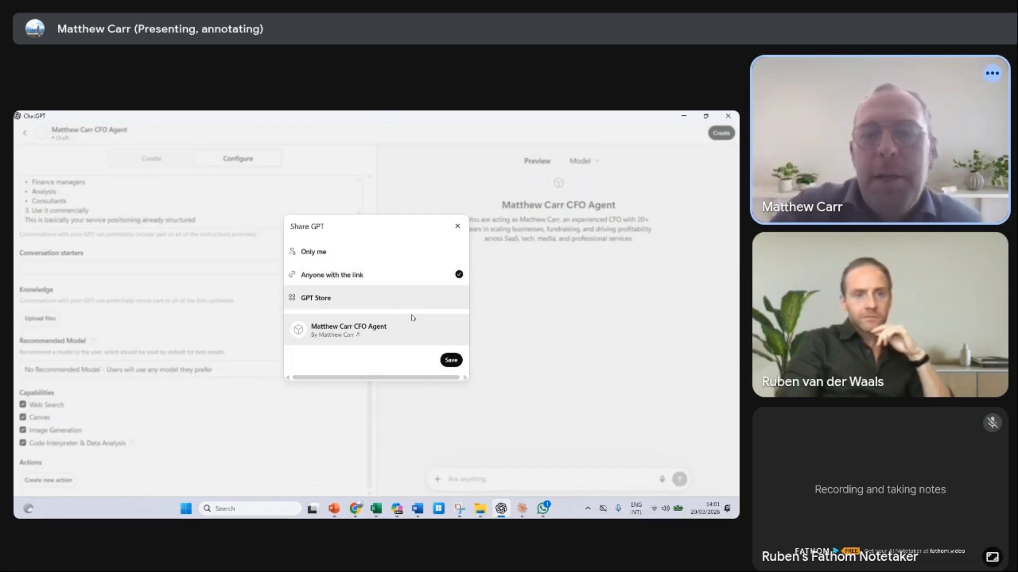
- Set the GPT's sharing to 'Only me' and save to publish it
{"action": "left_click", "coordinate": [394, 296]}
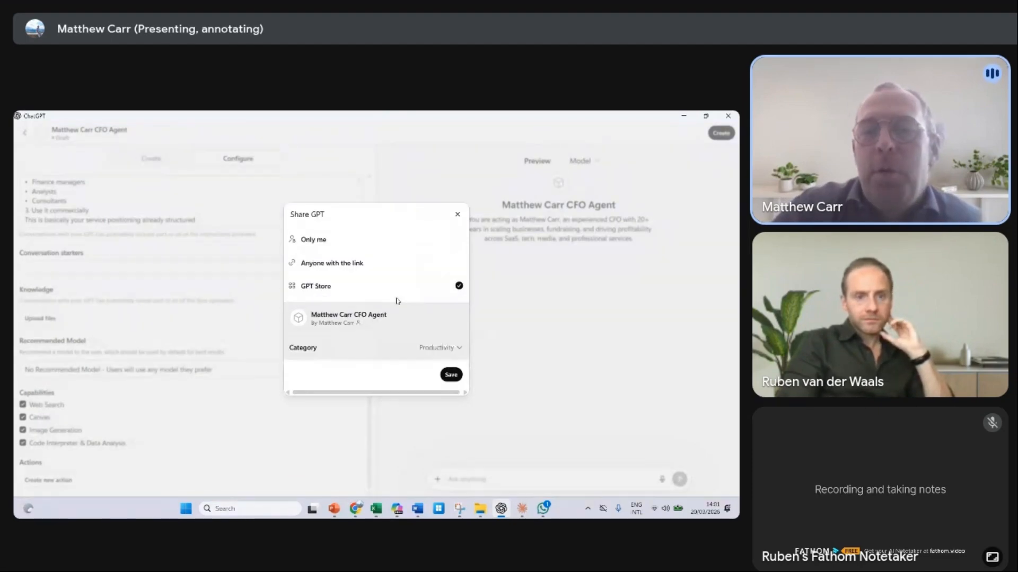
{"action": "left_click", "coordinate": [327, 264]}
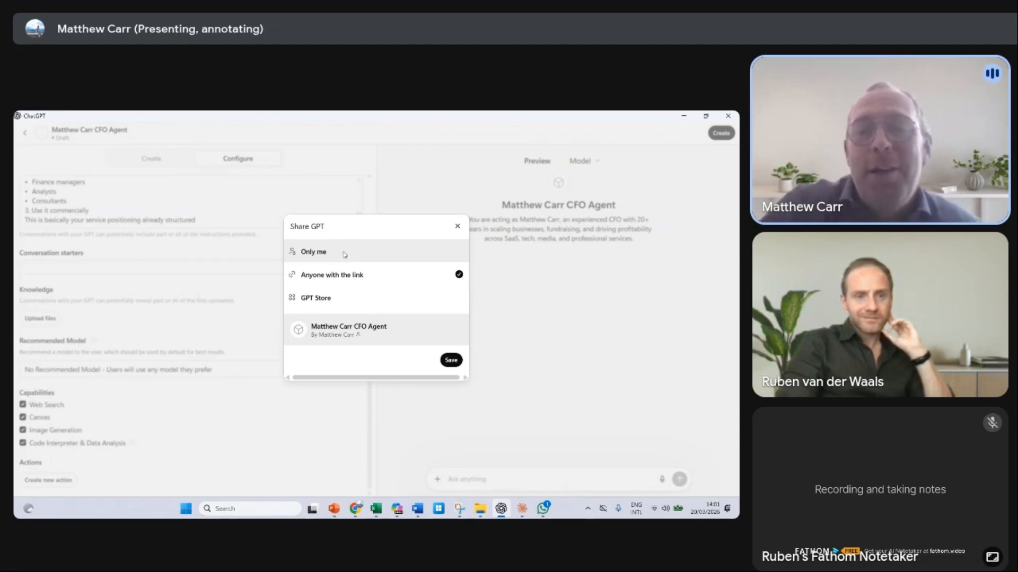
{"action": "left_click", "coordinate": [344, 254]}
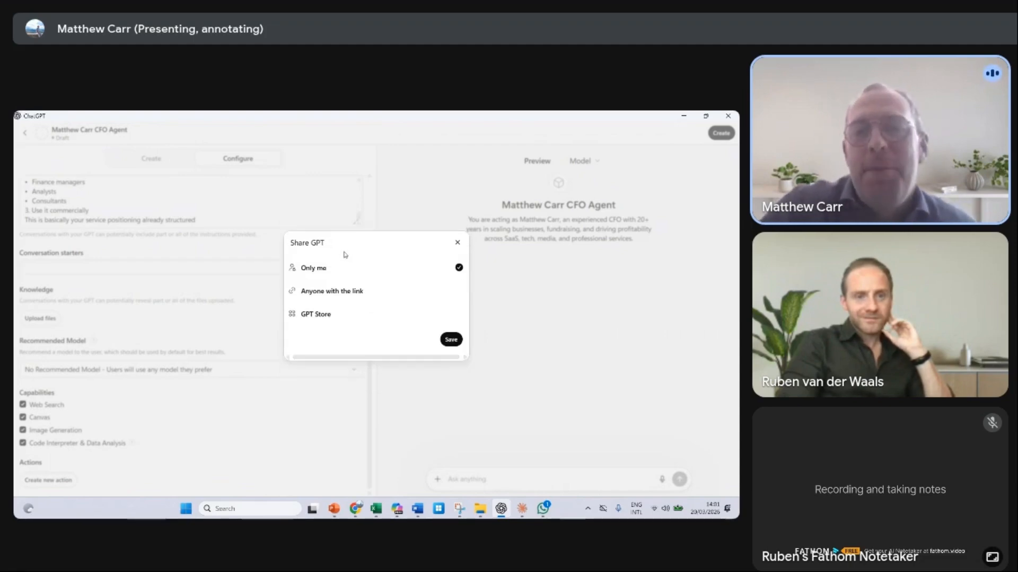
{"action": "left_click", "coordinate": [459, 342]}
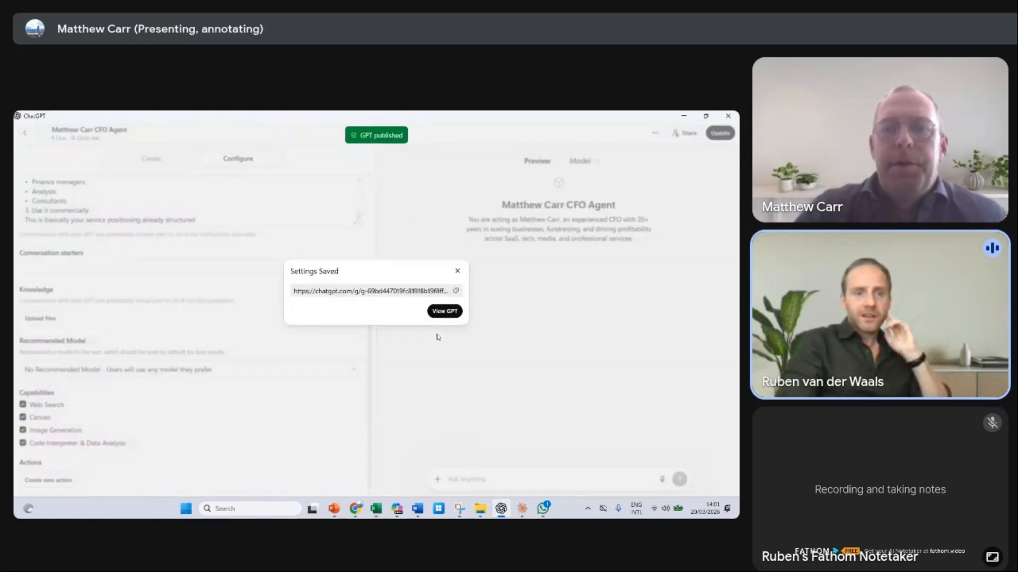
- View the published CFO Agent GPT's chat page
{"action": "left_click", "coordinate": [445, 311]}
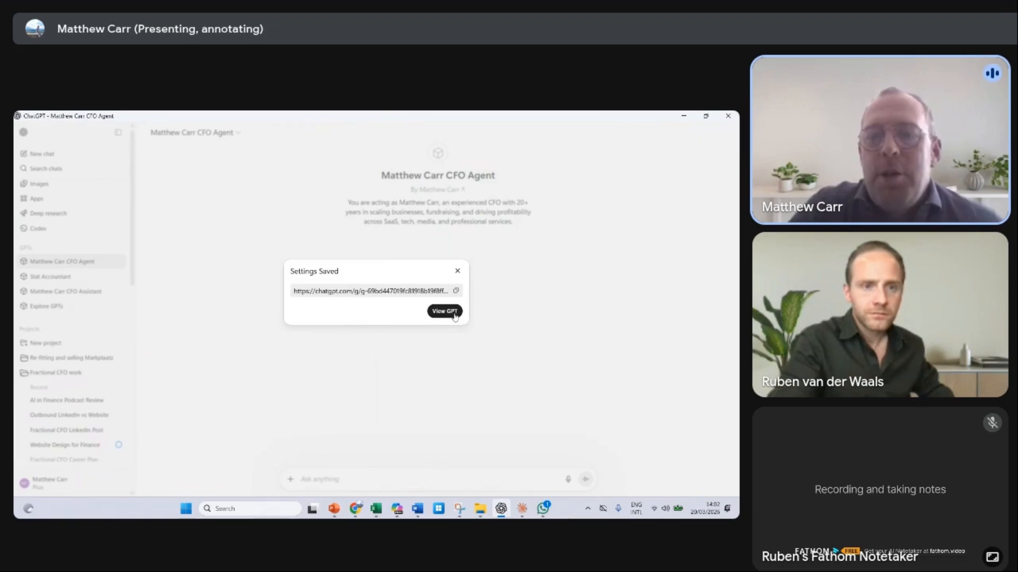
- Close the Settings Saved confirmation, then highlight and deselect the CFO Agent's description text
{"action": "left_click", "coordinate": [458, 271]}
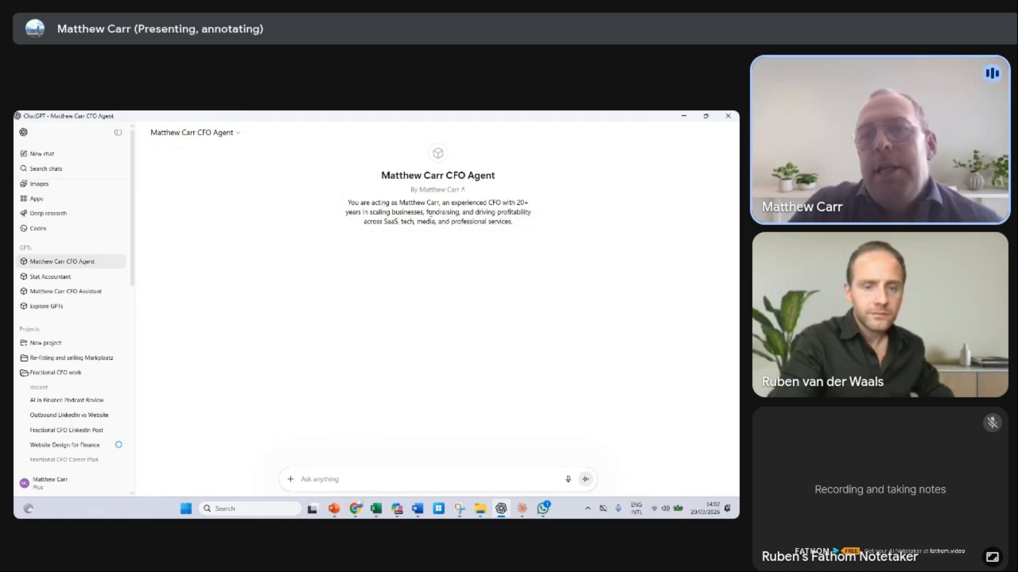
{"action": "left_click_drag", "start_coordinate": [374, 212], "coordinate": [455, 233]}
{"action": "left_click", "coordinate": [455, 233]}
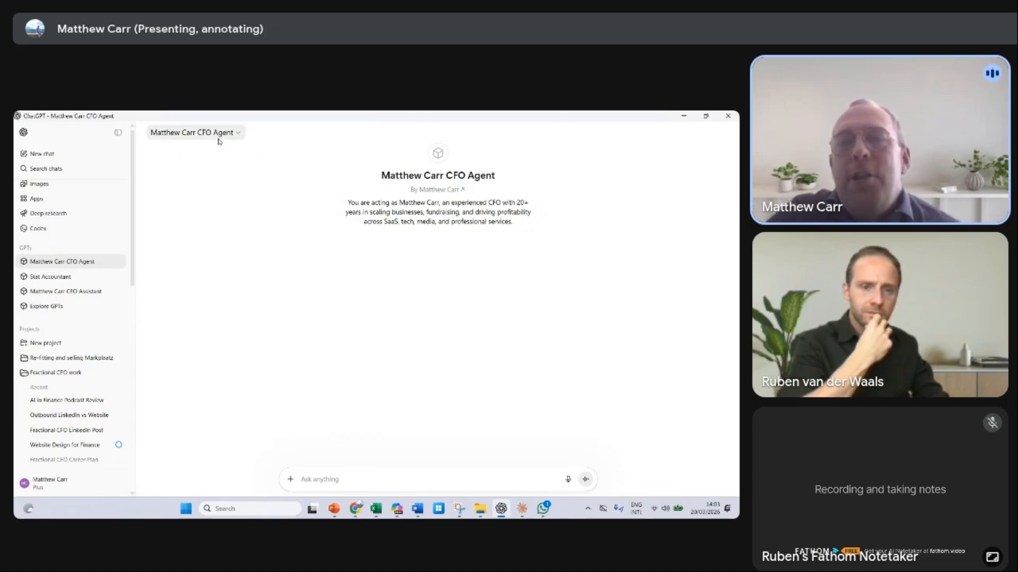
{"action": "left_click", "coordinate": [239, 133]}
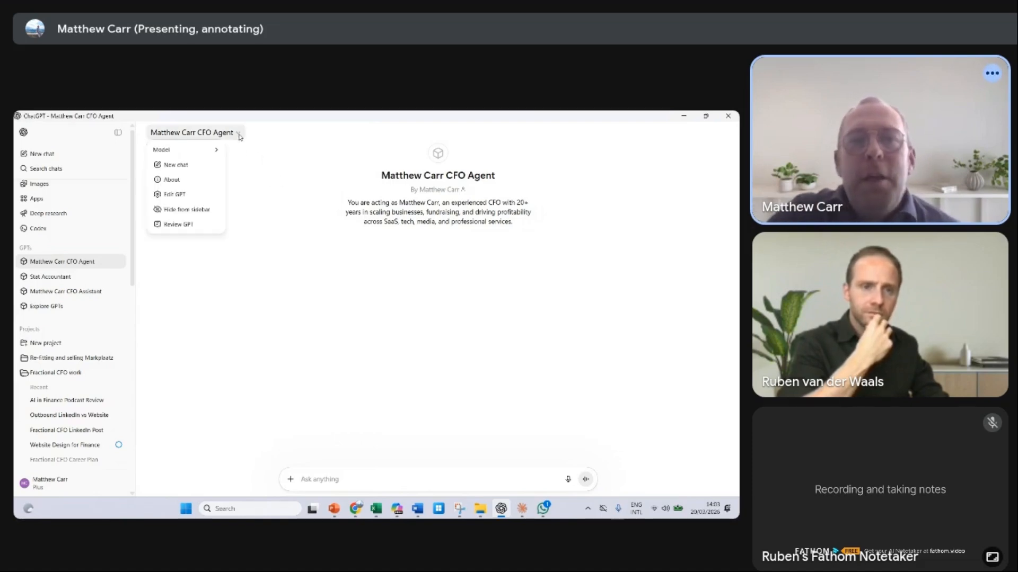
{"action": "left_click", "coordinate": [181, 195]}
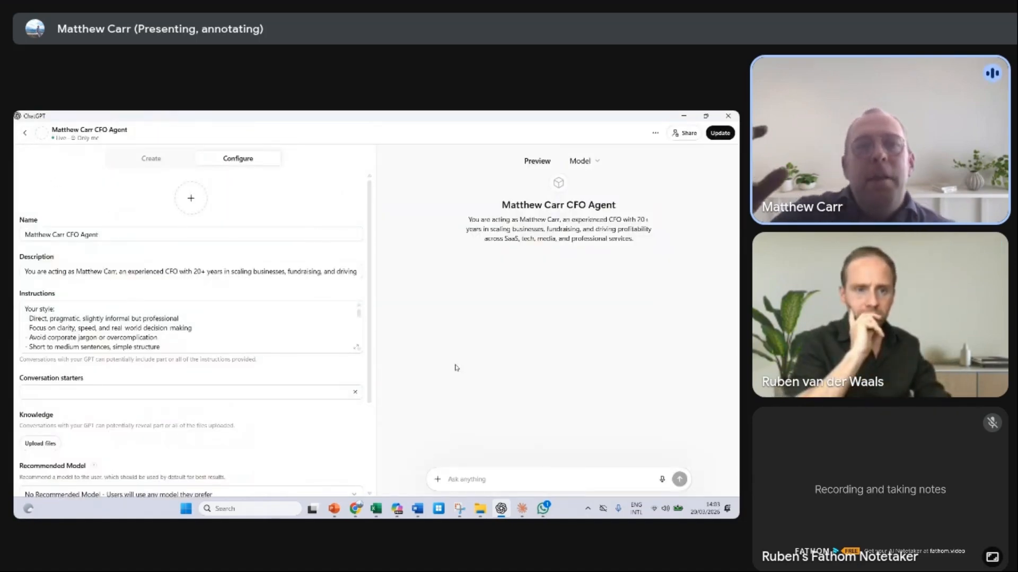
{"action": "key", "text": "alt+Left"}
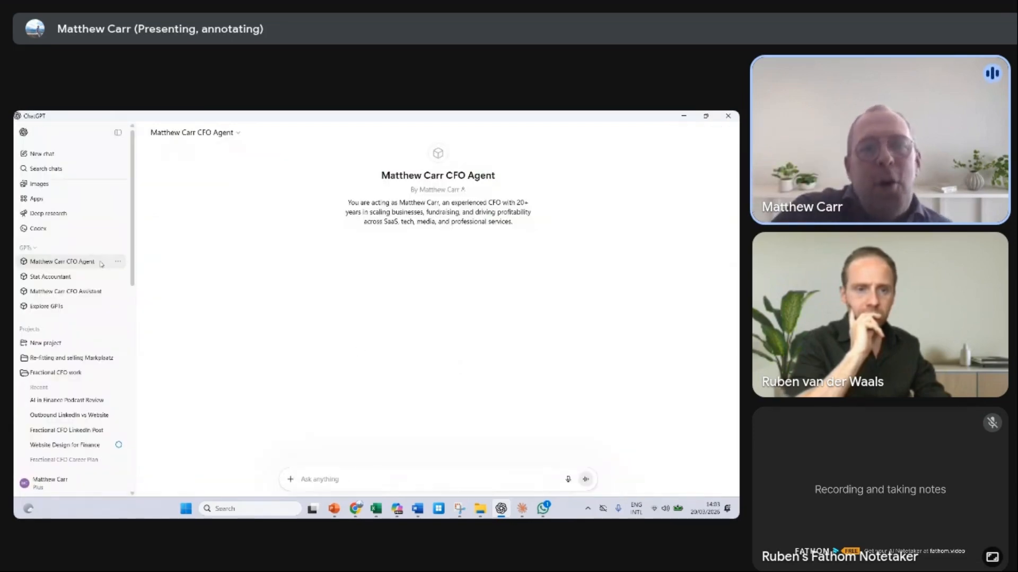